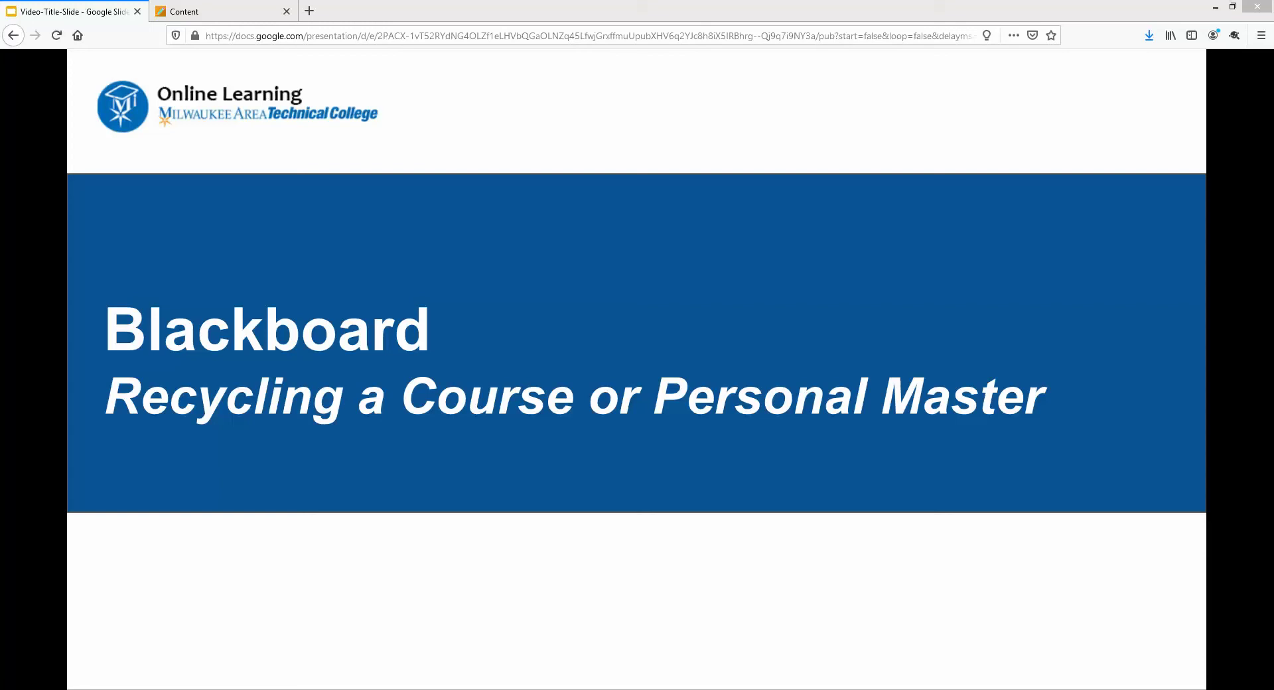
Switch from the Google Slides title slide to Example Course 3 and scroll to its Packages and Utilities tools
click(181, 13)
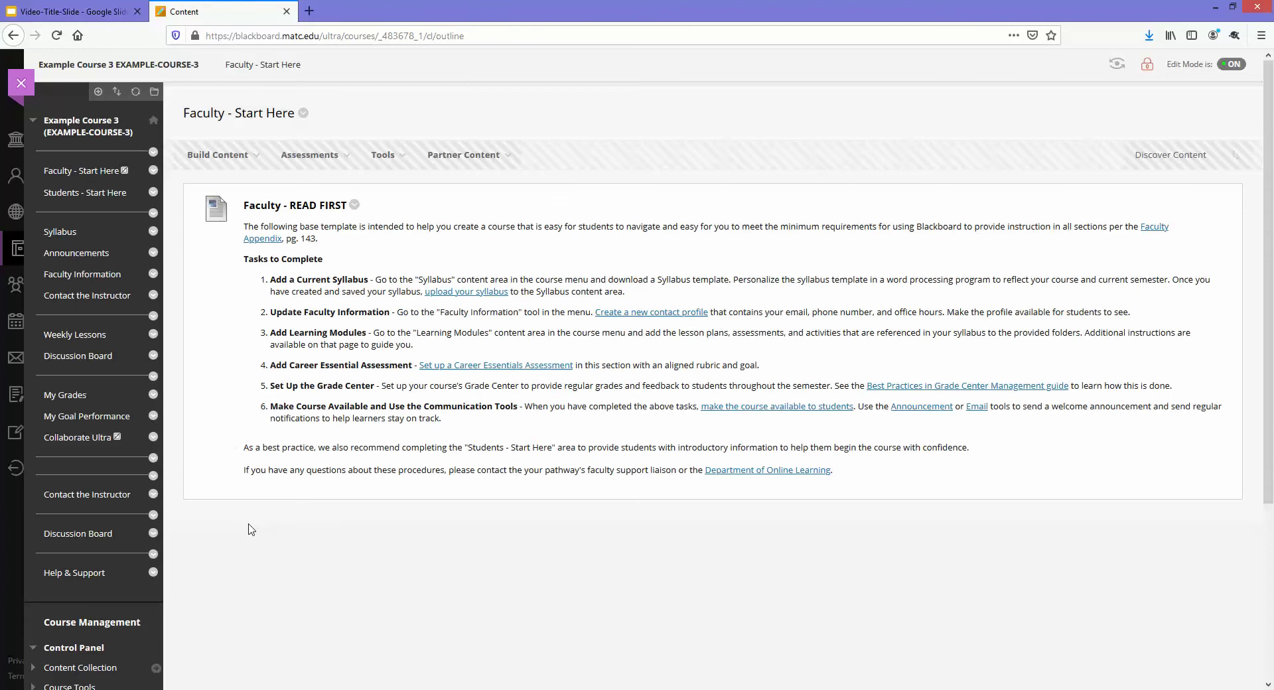
scroll(156, 492, down, 4)
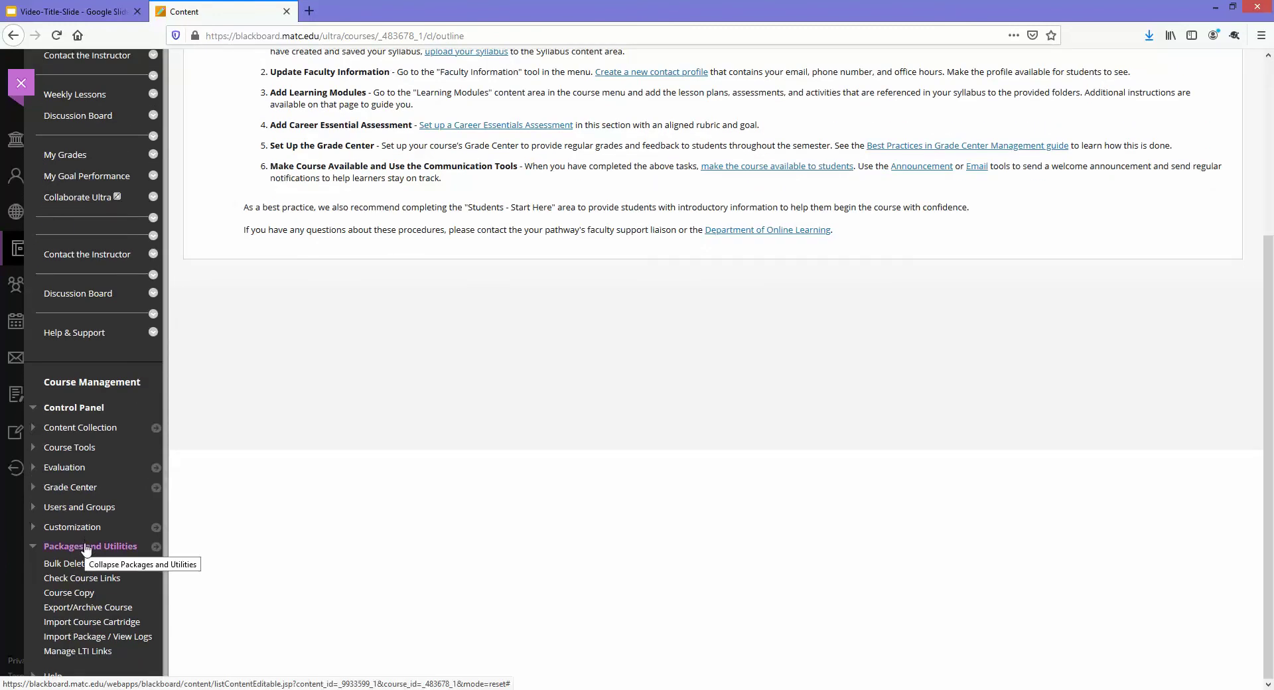
On the Bulk Delete page, mark Faculty - Start Here, Students - Start Here, Syllabus, Weekly Lessons and Help & Support
click(74, 566)
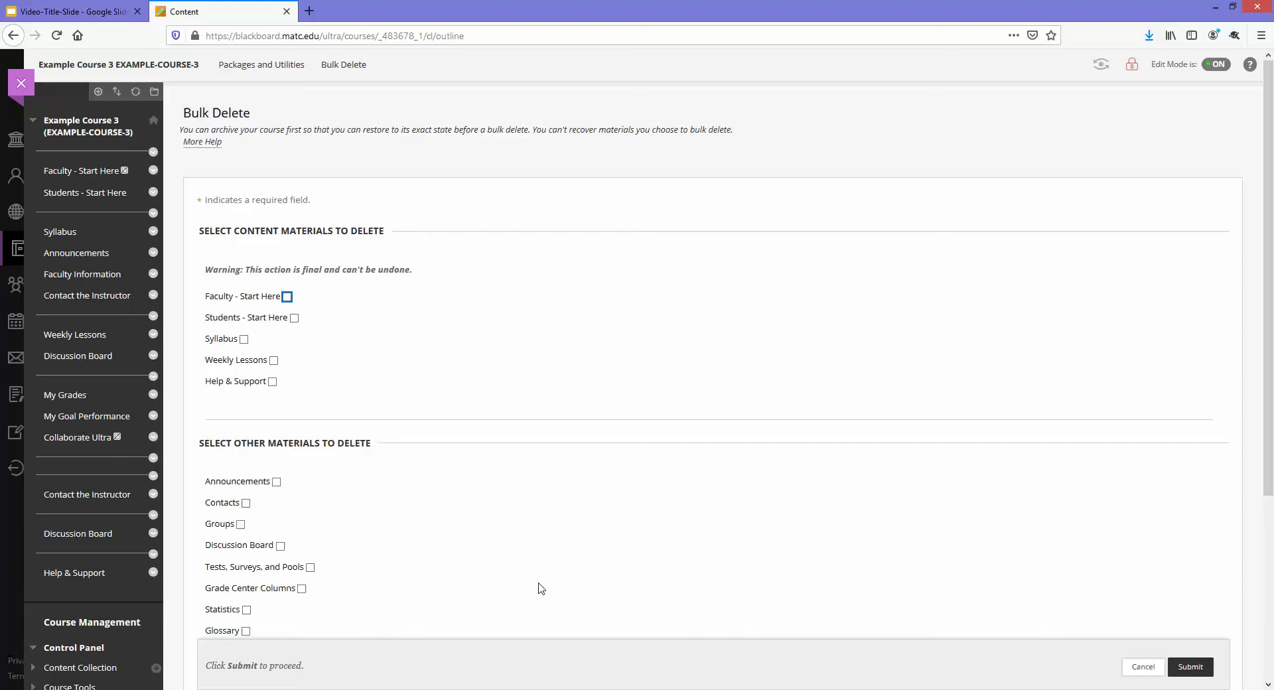
click(287, 297)
click(294, 318)
click(243, 339)
click(273, 360)
click(272, 382)
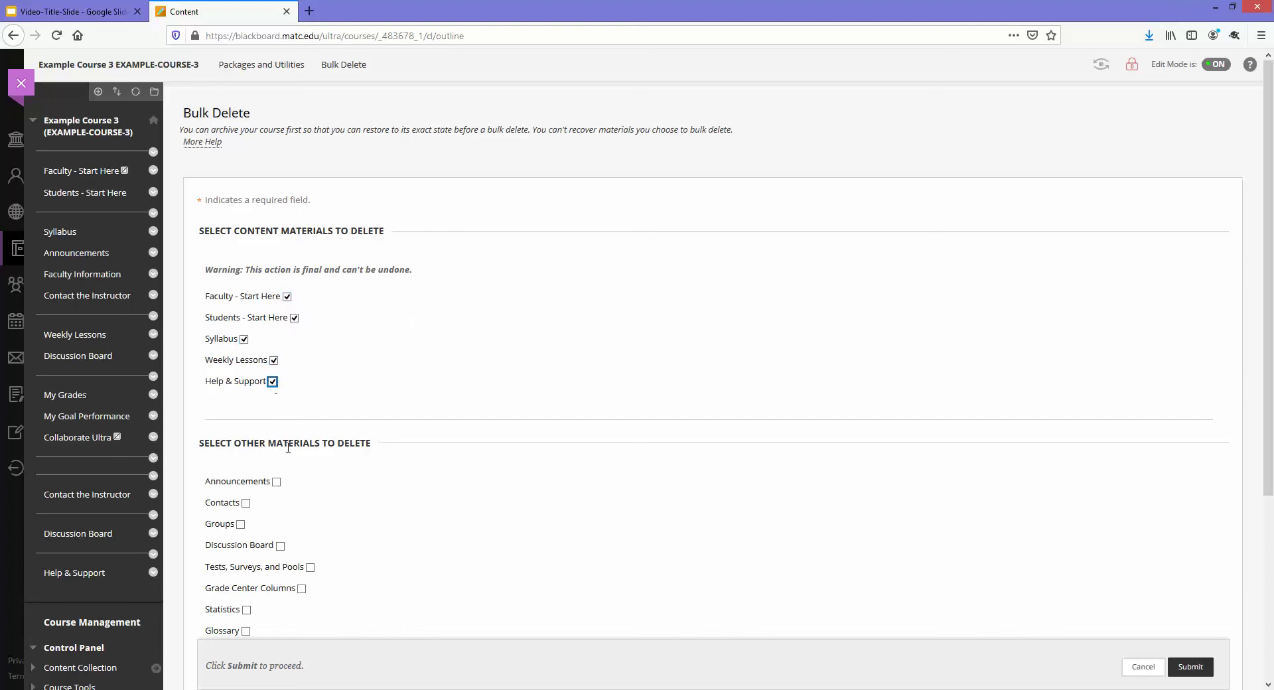
Include Announcements, Contacts, Groups, Discussion Board, Tests, Grade Center, Statistics, Glossary, Blogs, Journals and Course Messages
click(276, 482)
click(246, 503)
click(240, 524)
click(280, 546)
click(310, 567)
click(302, 588)
scroll(302, 592, down, 3)
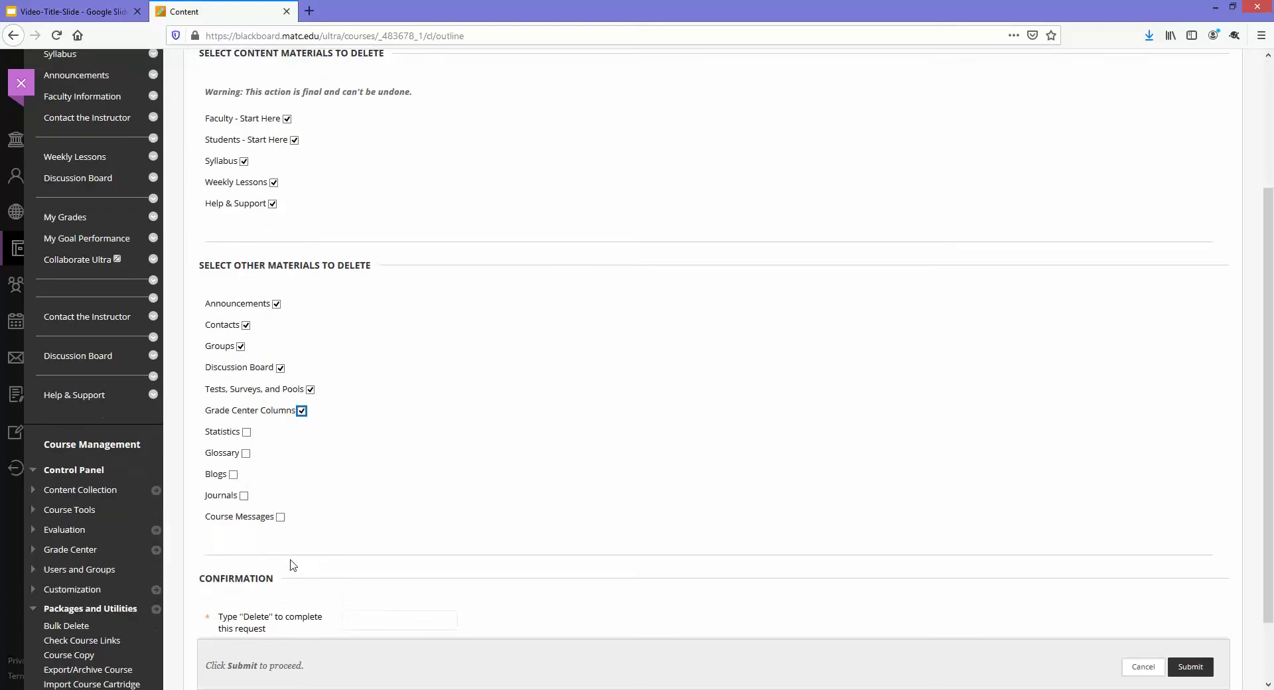
click(247, 406)
click(246, 427)
click(234, 449)
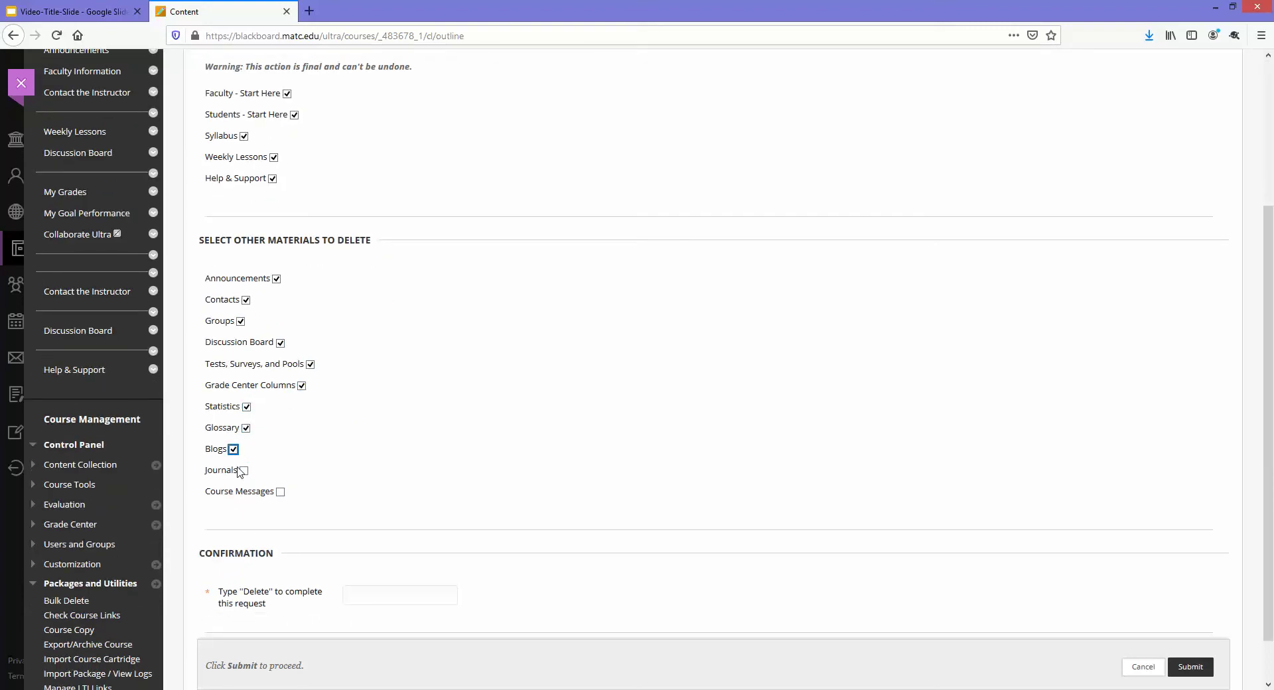
click(244, 470)
click(280, 492)
Enter Delete as the confirmation word and submit the bulk delete
scroll(495, 447, down, 1)
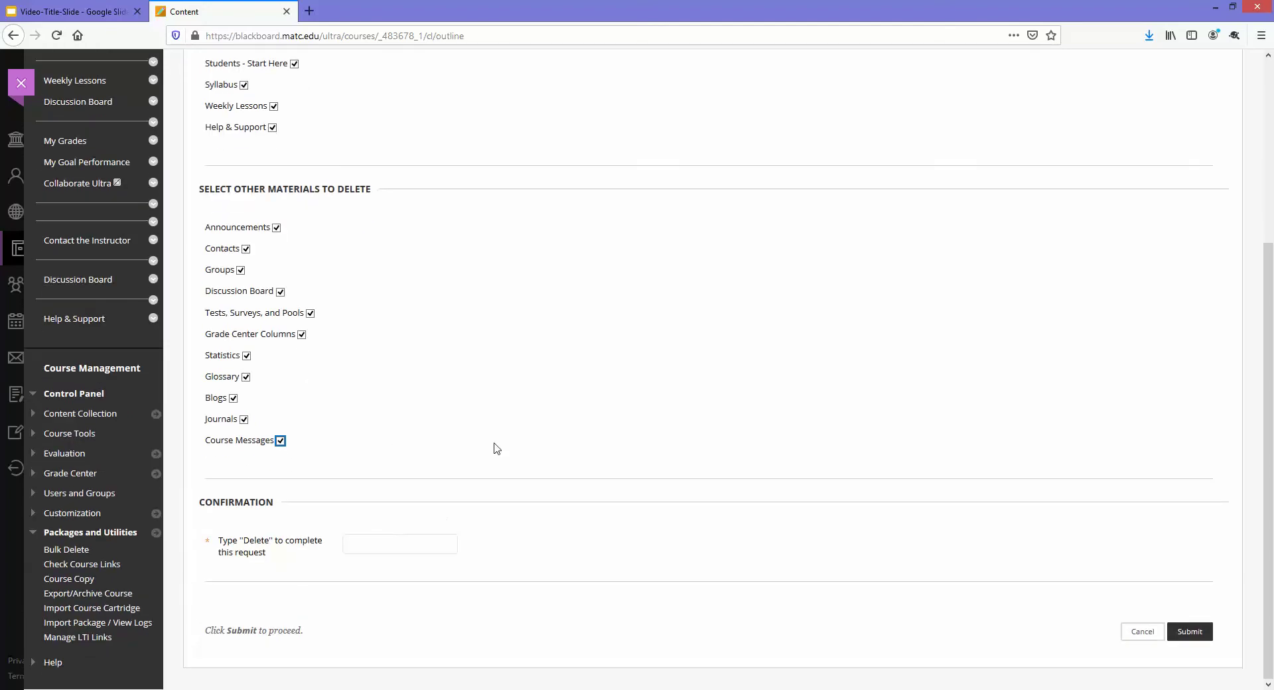
click(344, 539)
text(De)
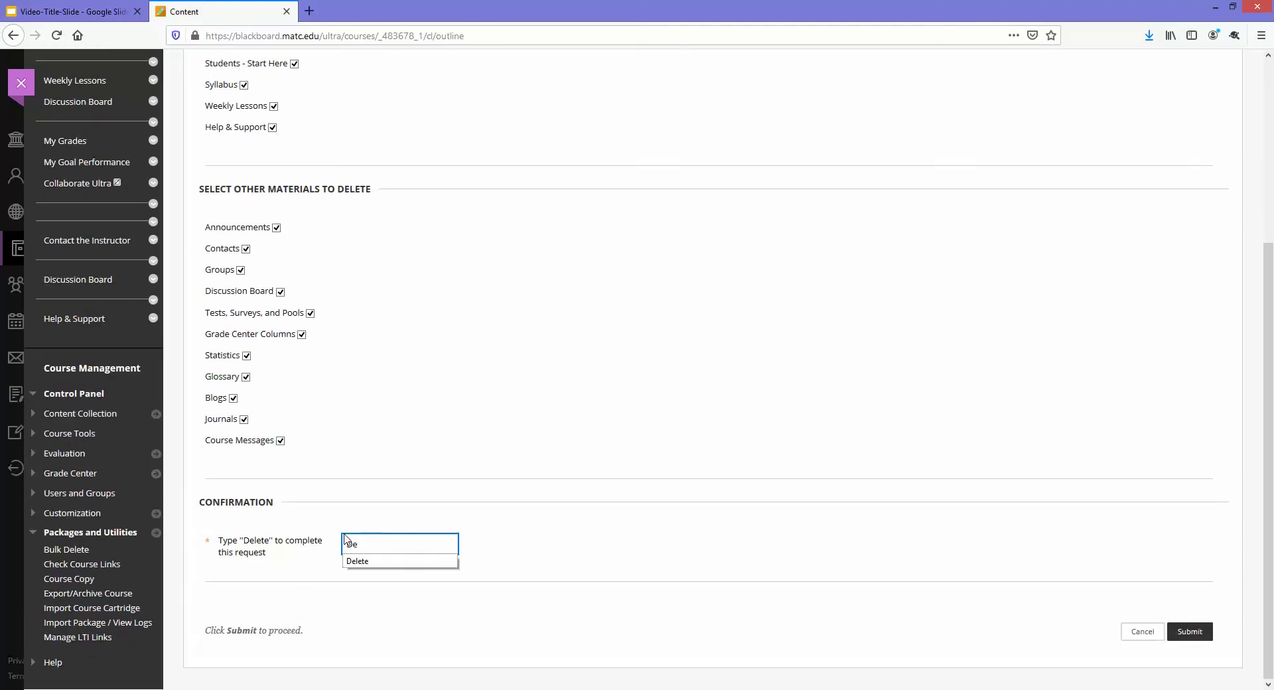
text(lete)
click(661, 554)
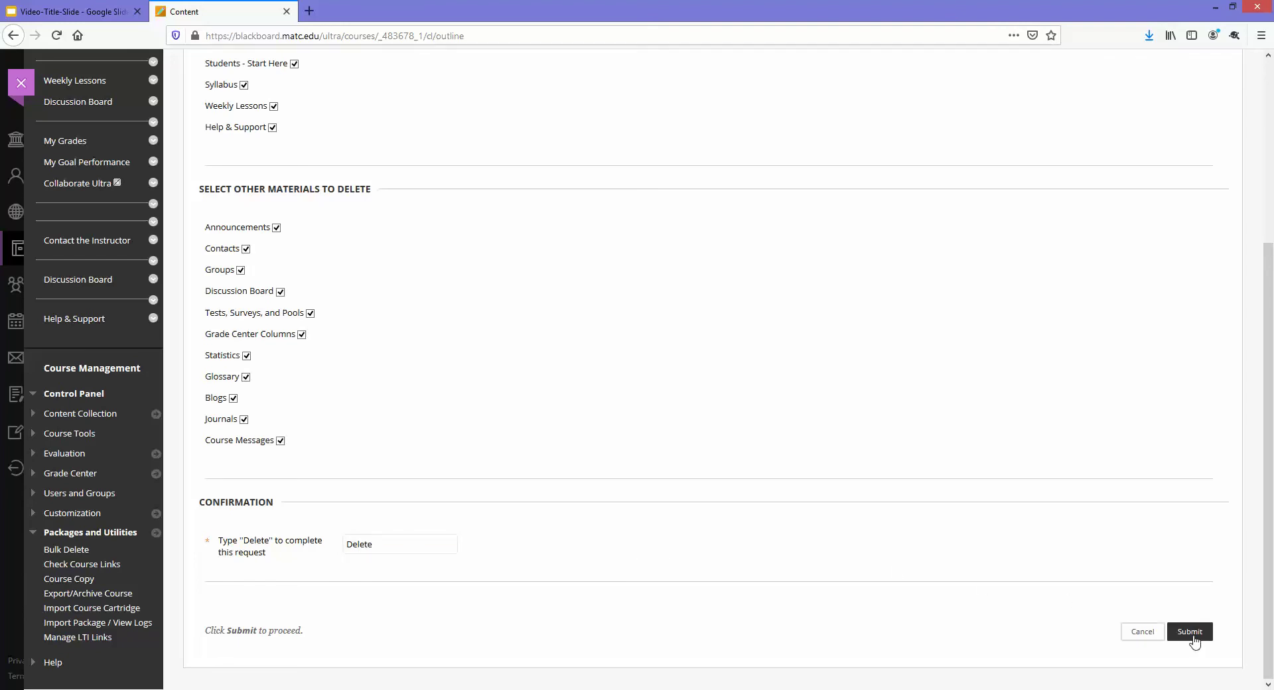
click(1193, 636)
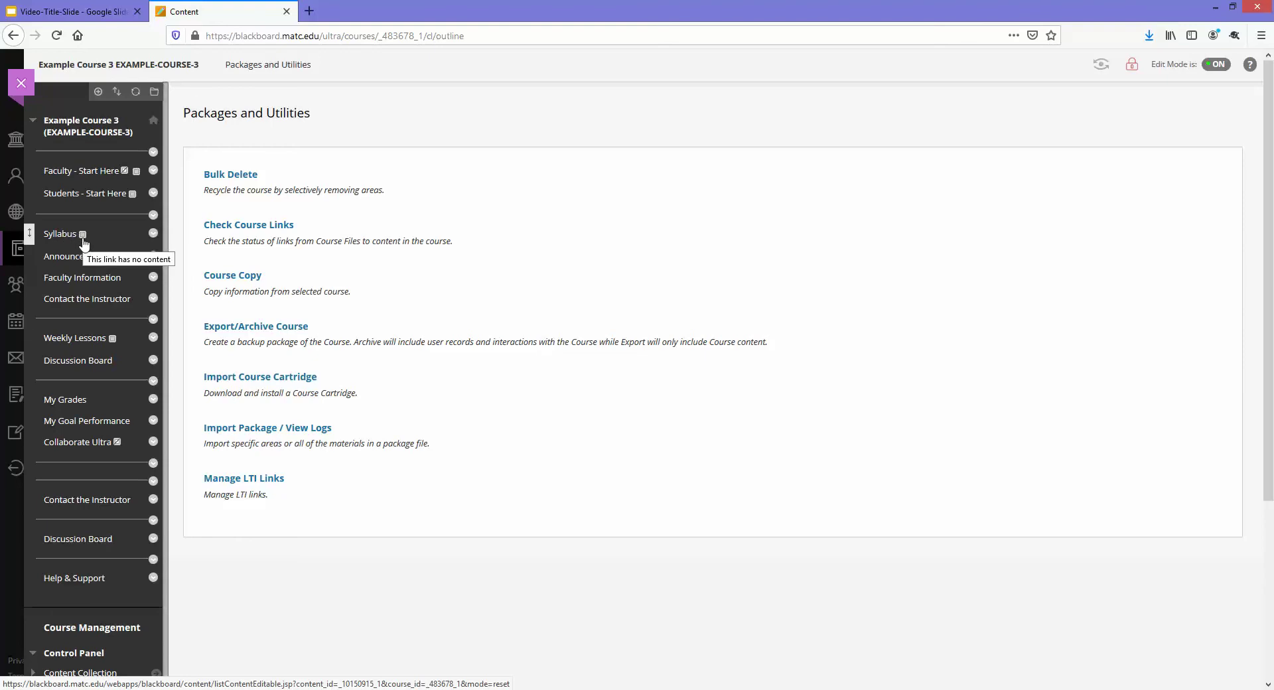
Open Syllabus, Weekly Lessons and Discussion Board in turn to confirm each shows no content
click(60, 235)
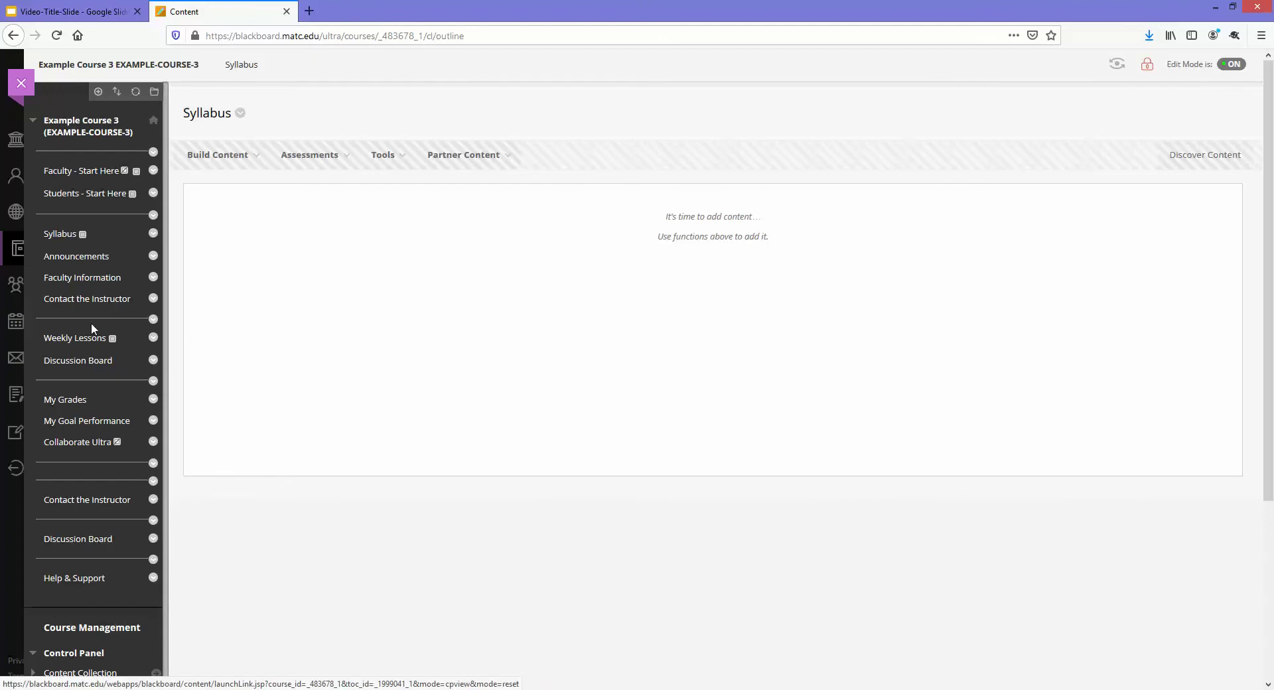
click(78, 340)
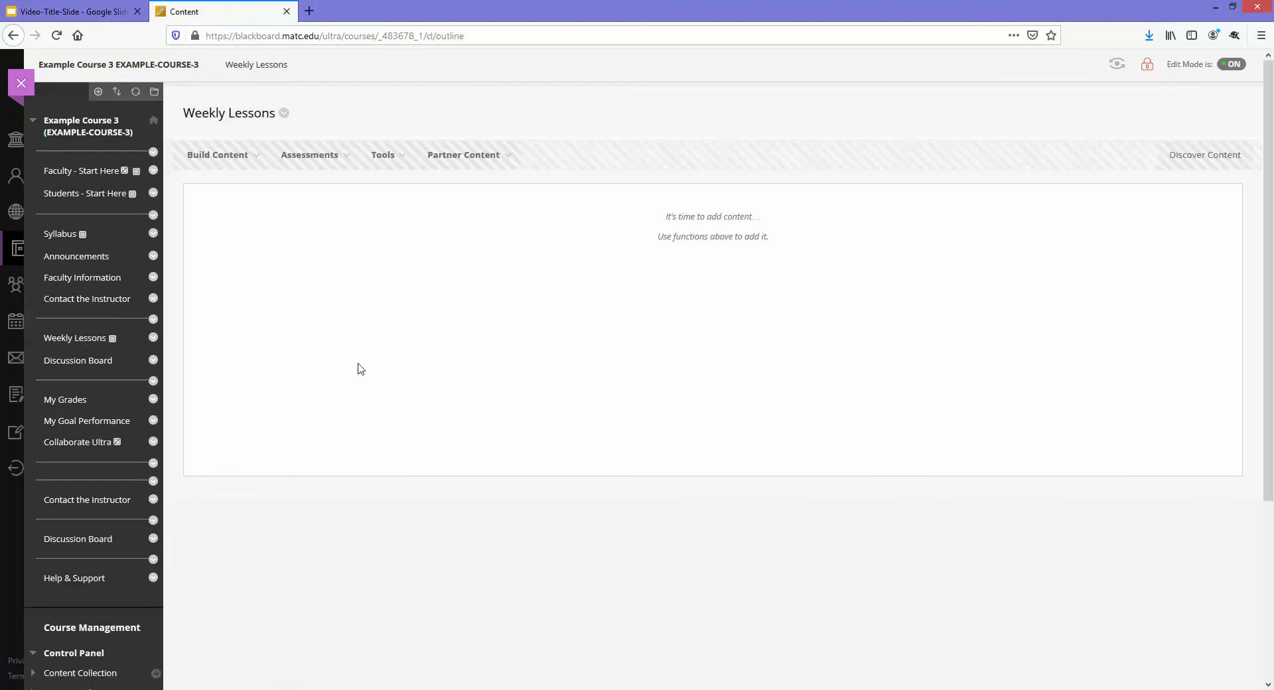
click(106, 362)
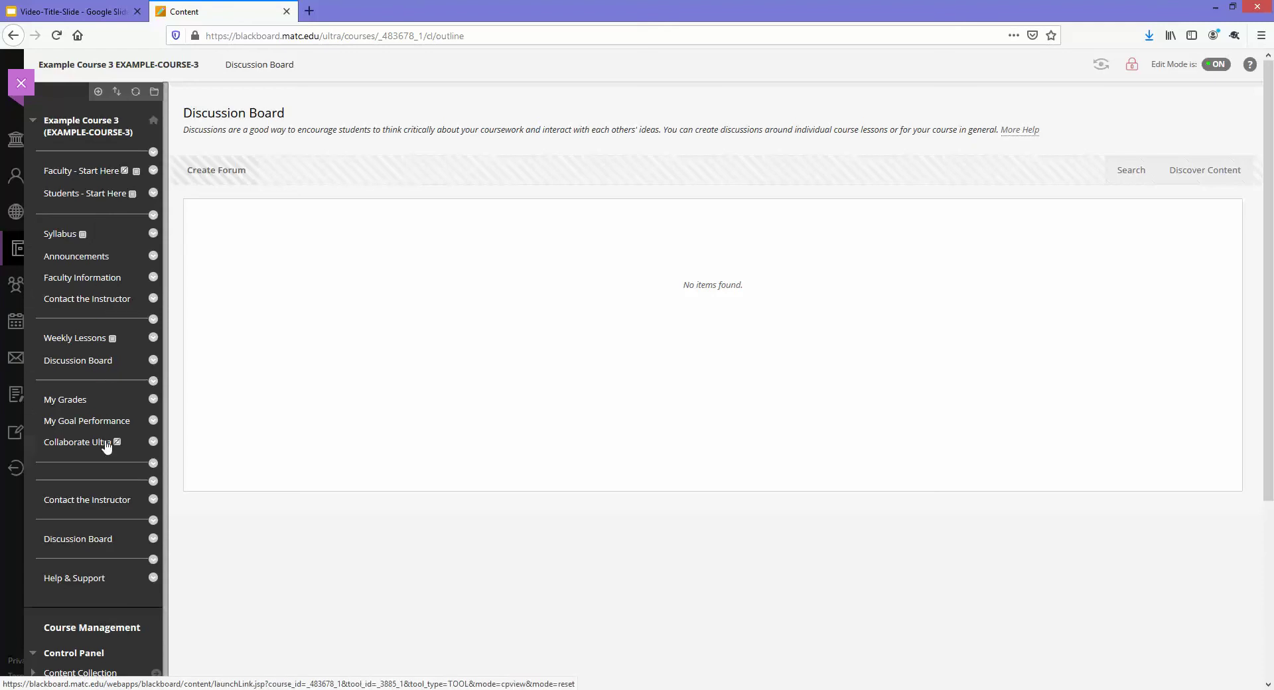
Delete the blank divider and permanently remove the My Goal Performance item from the course menu
click(154, 464)
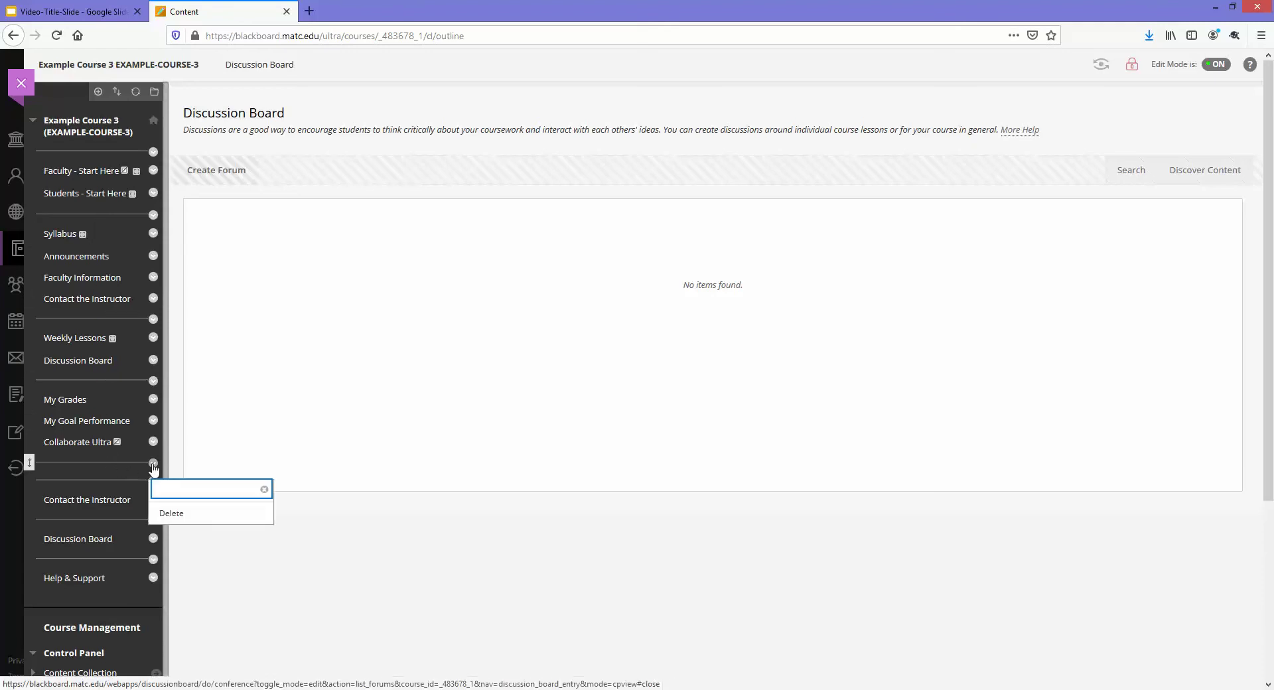
click(167, 513)
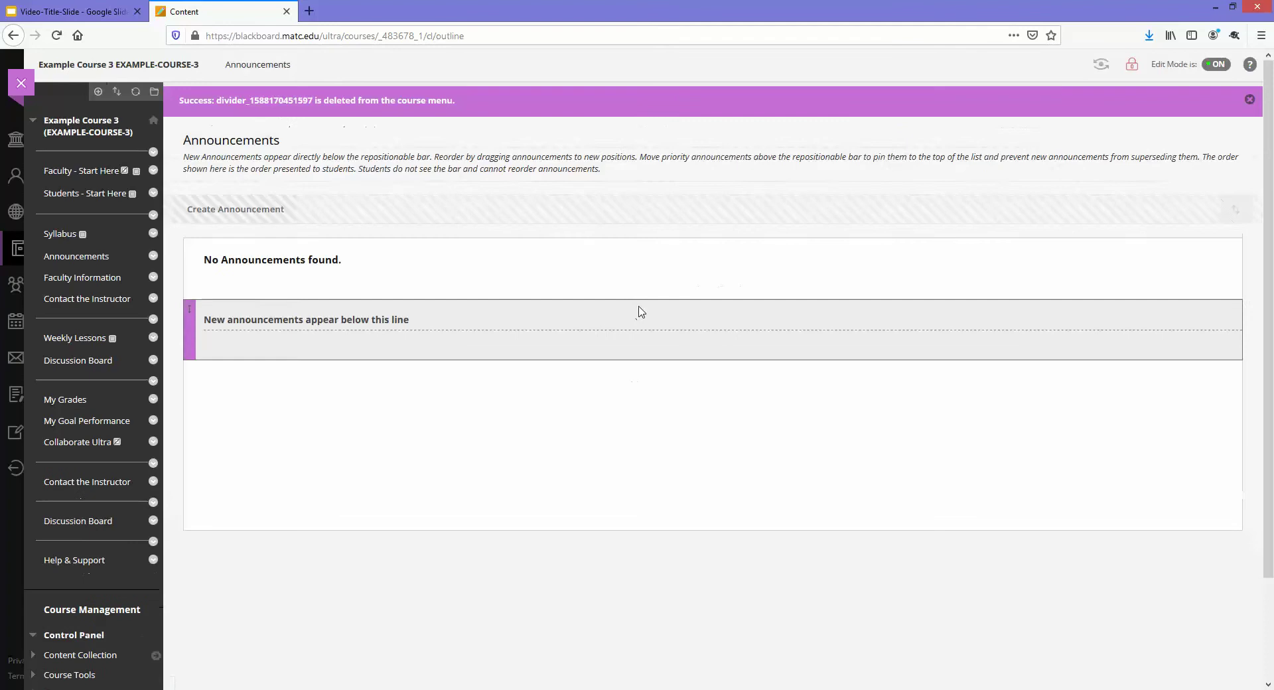
click(153, 442)
click(167, 506)
click(564, 382)
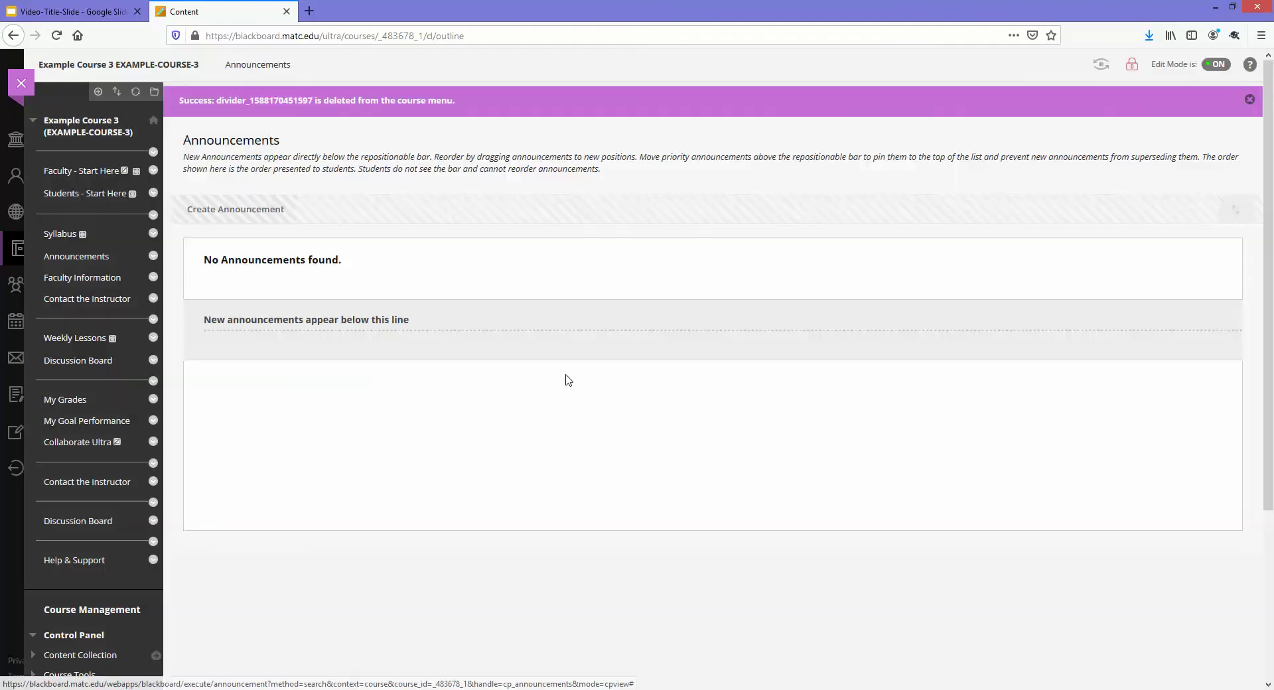
click(726, 386)
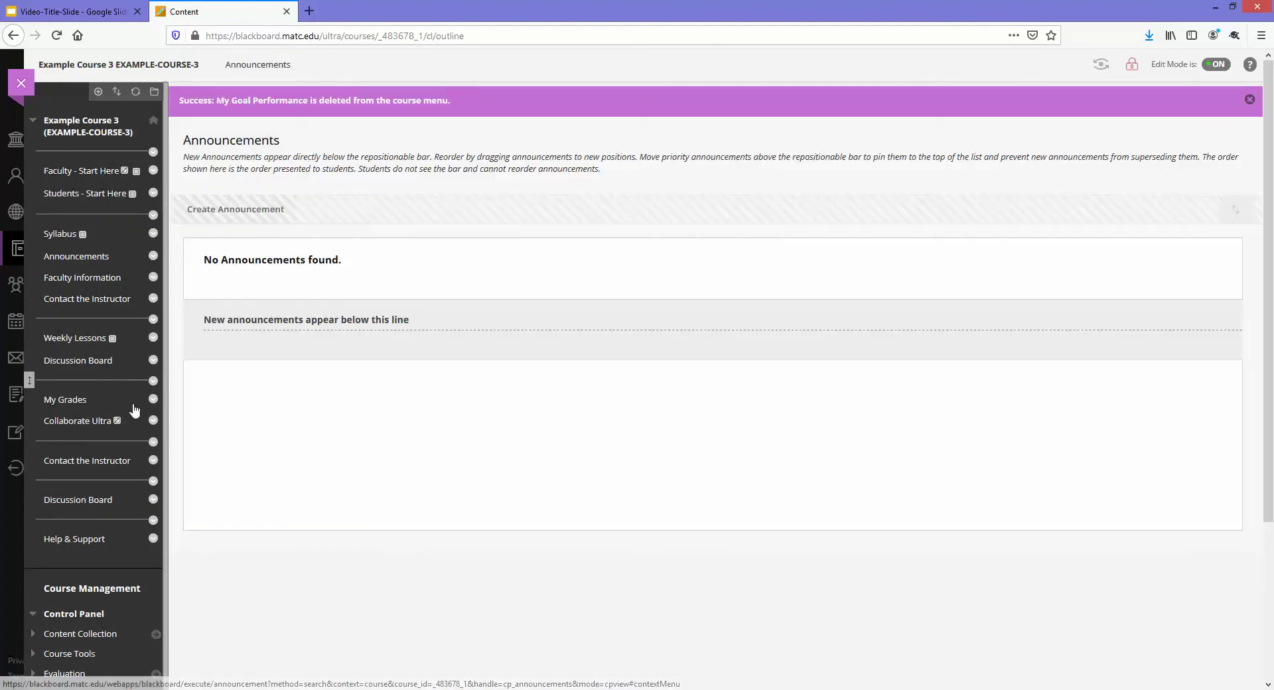
Permanently delete the Collaborate Ultra and Weekly Lessons items from the course menu
click(153, 422)
click(169, 507)
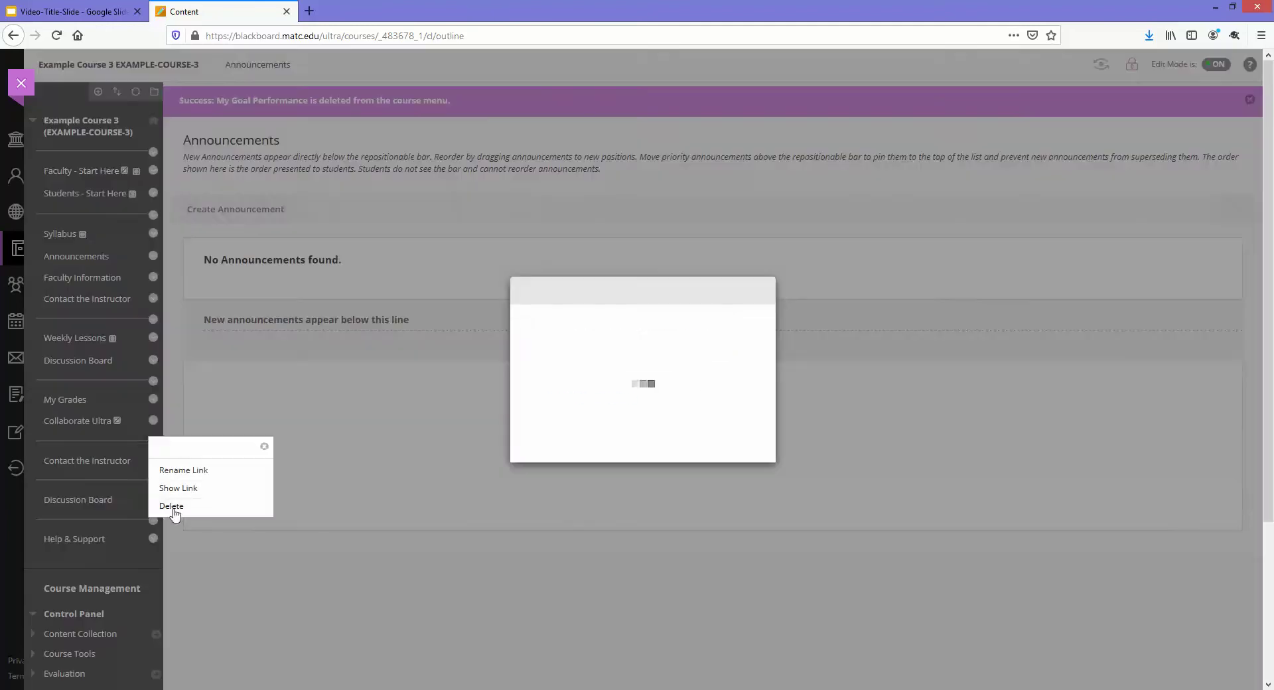
click(597, 399)
click(722, 384)
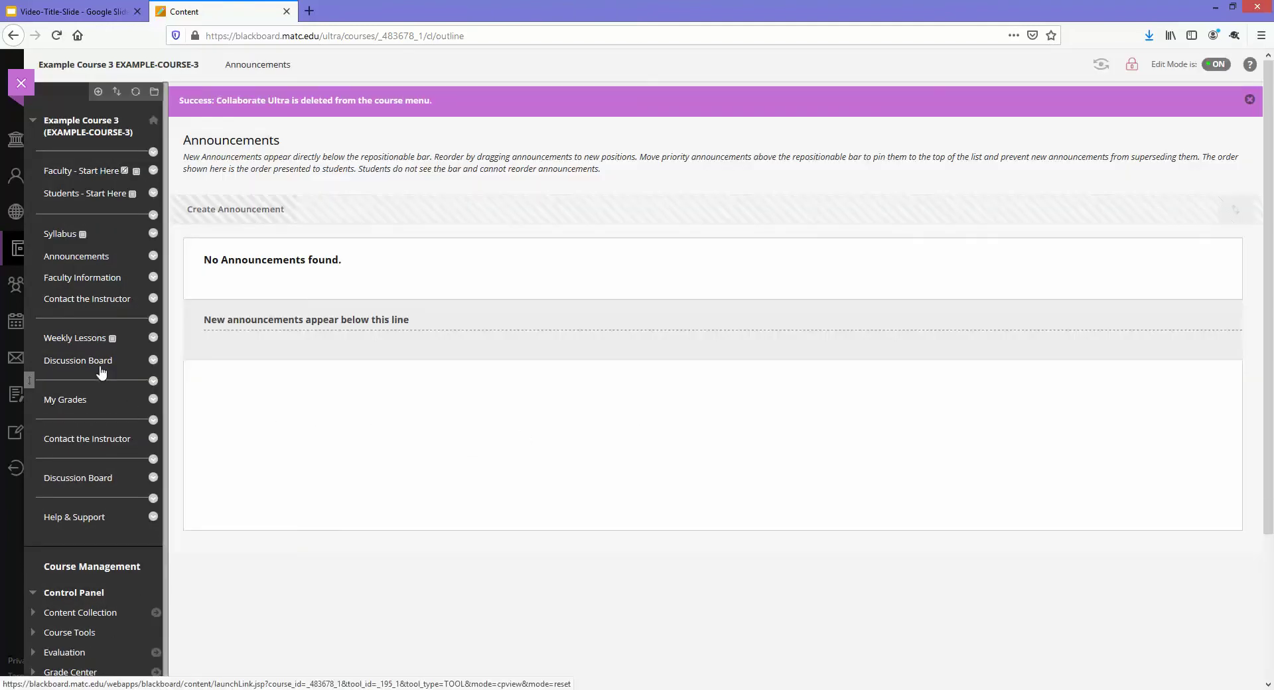
click(153, 339)
click(173, 441)
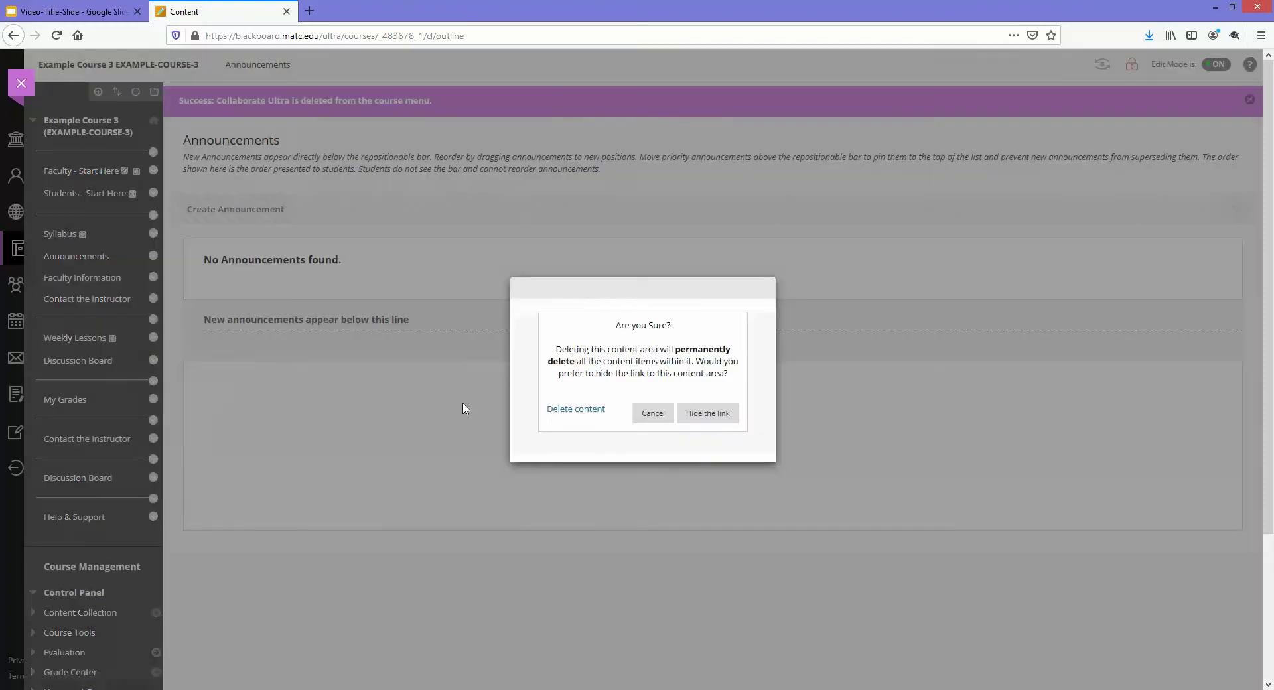
click(569, 412)
click(718, 377)
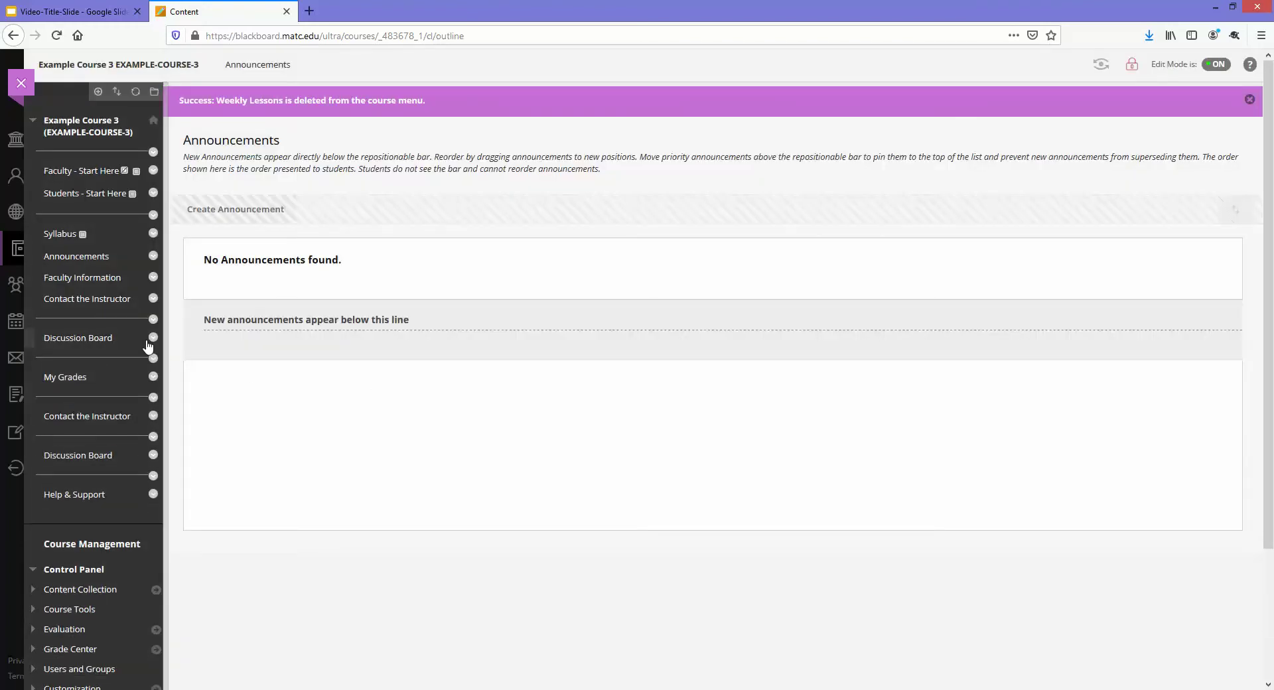
Delete the Discussion Board item and the empty divider, then dismiss the success banner
click(153, 339)
click(246, 429)
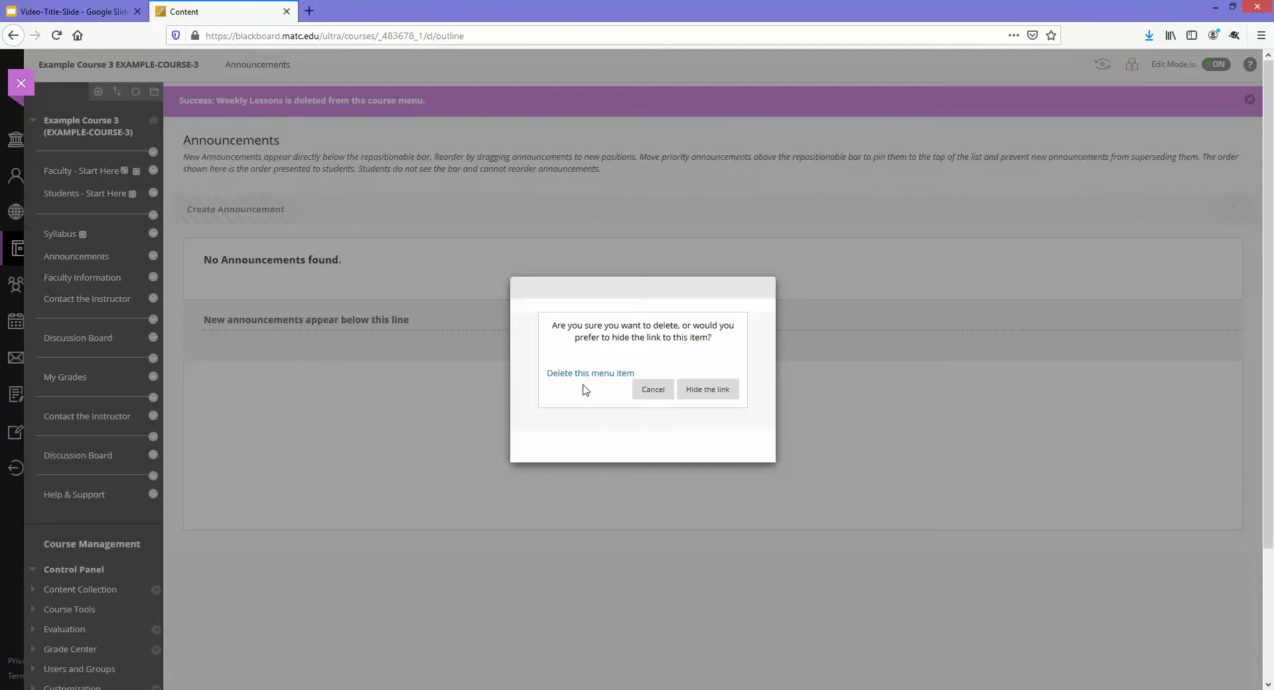
click(585, 384)
click(718, 377)
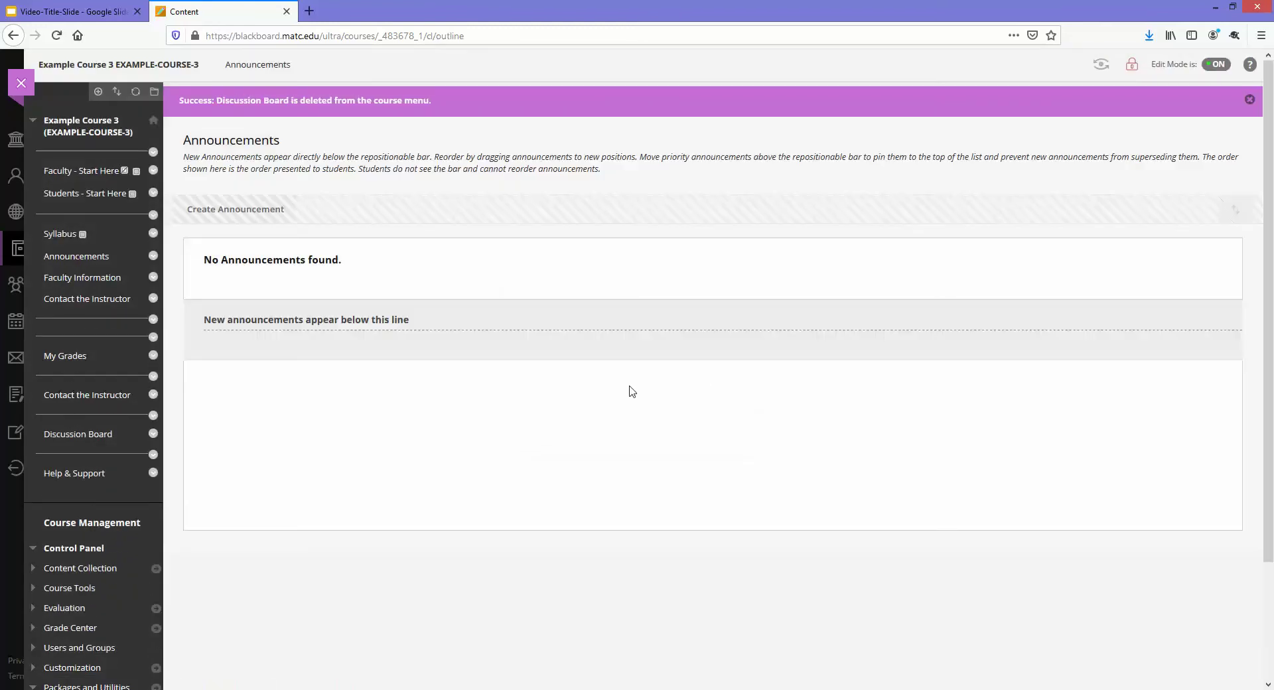
click(153, 337)
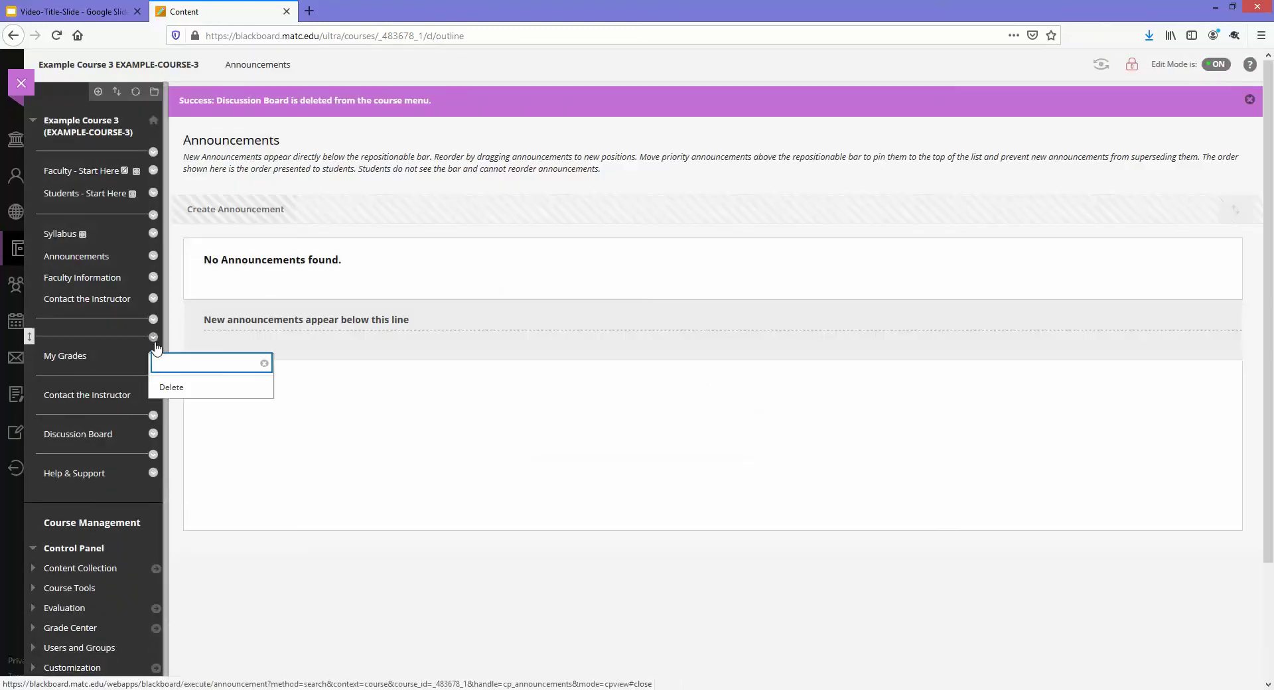
click(178, 385)
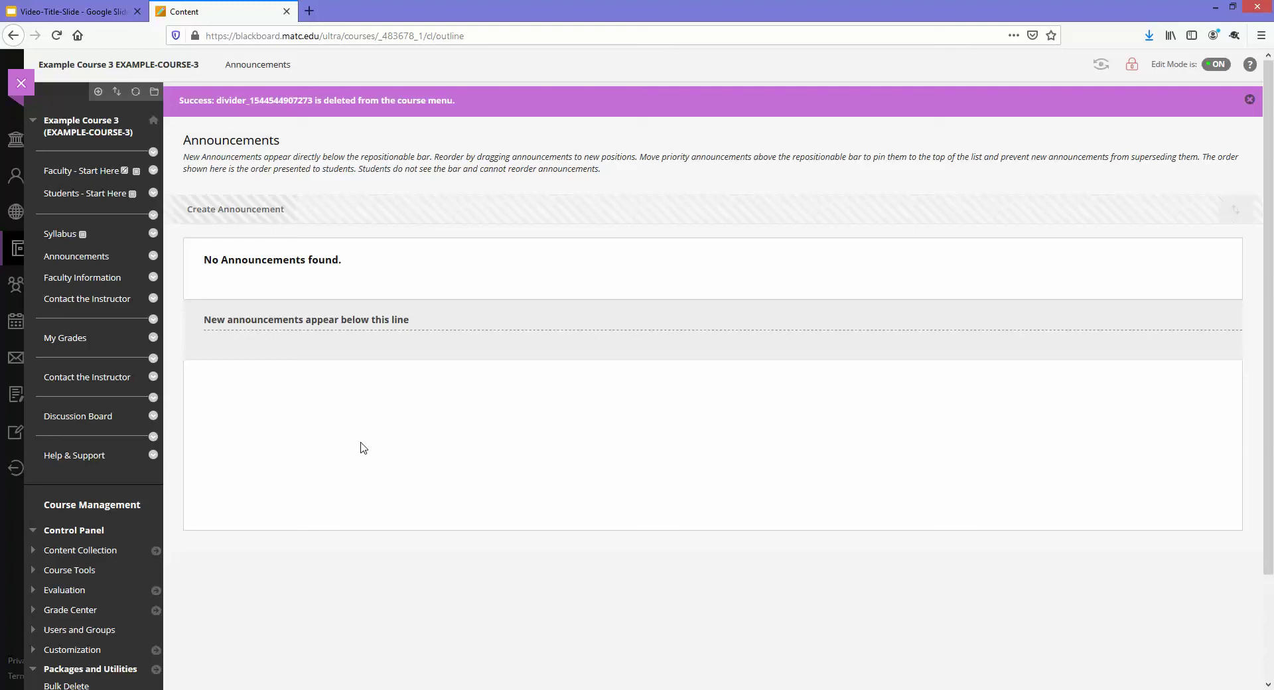
click(1249, 99)
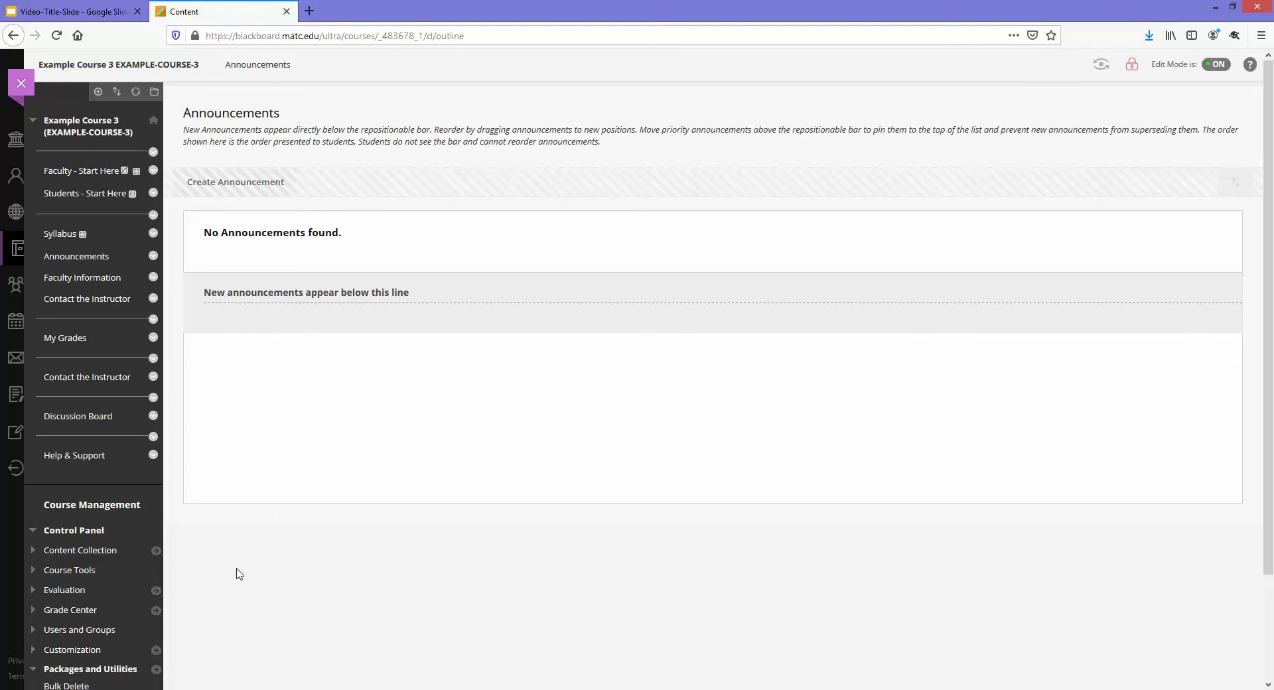
Open the EXAMPLE-COURSE-3 Content Collection folder and scroll through its files and folders
click(151, 555)
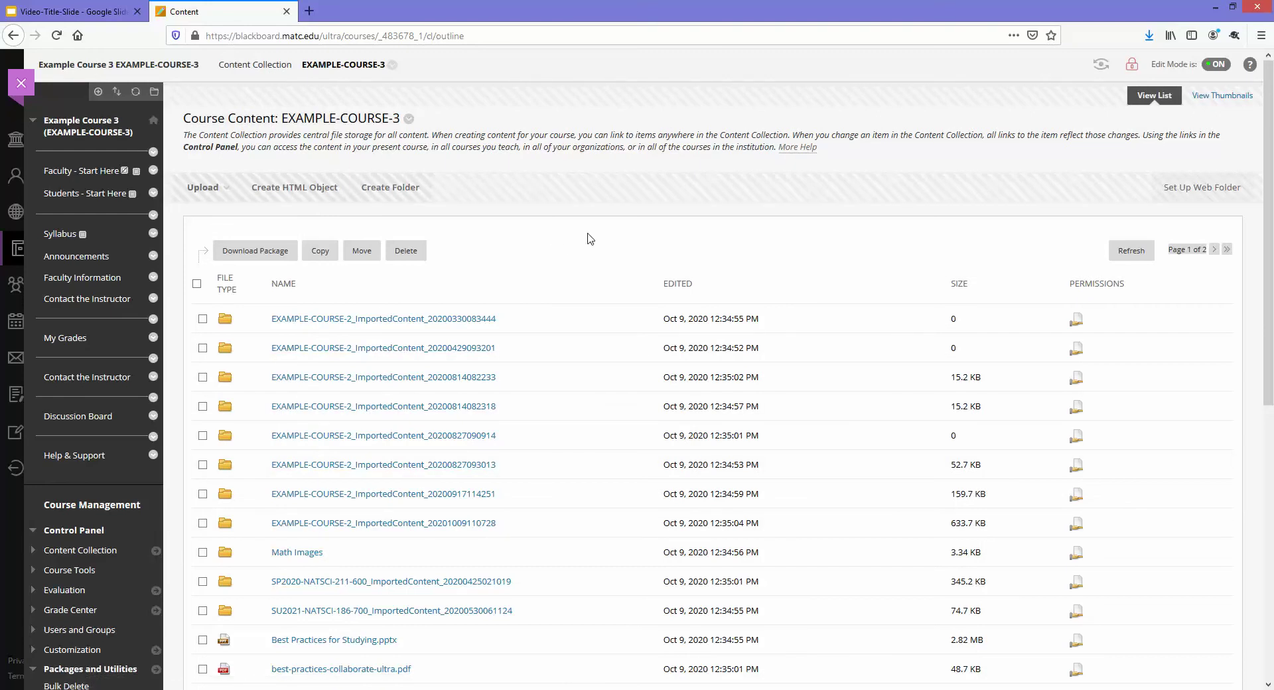
scroll(590, 239, down, 8)
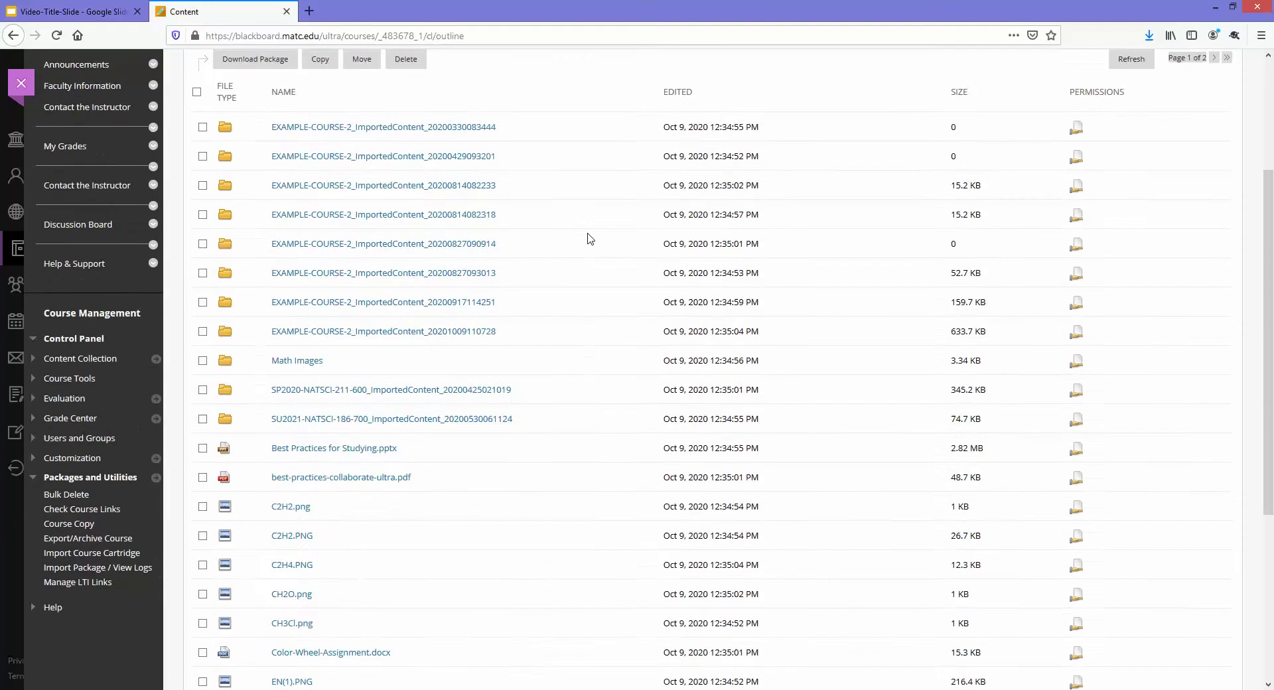
scroll(590, 239, up, 8)
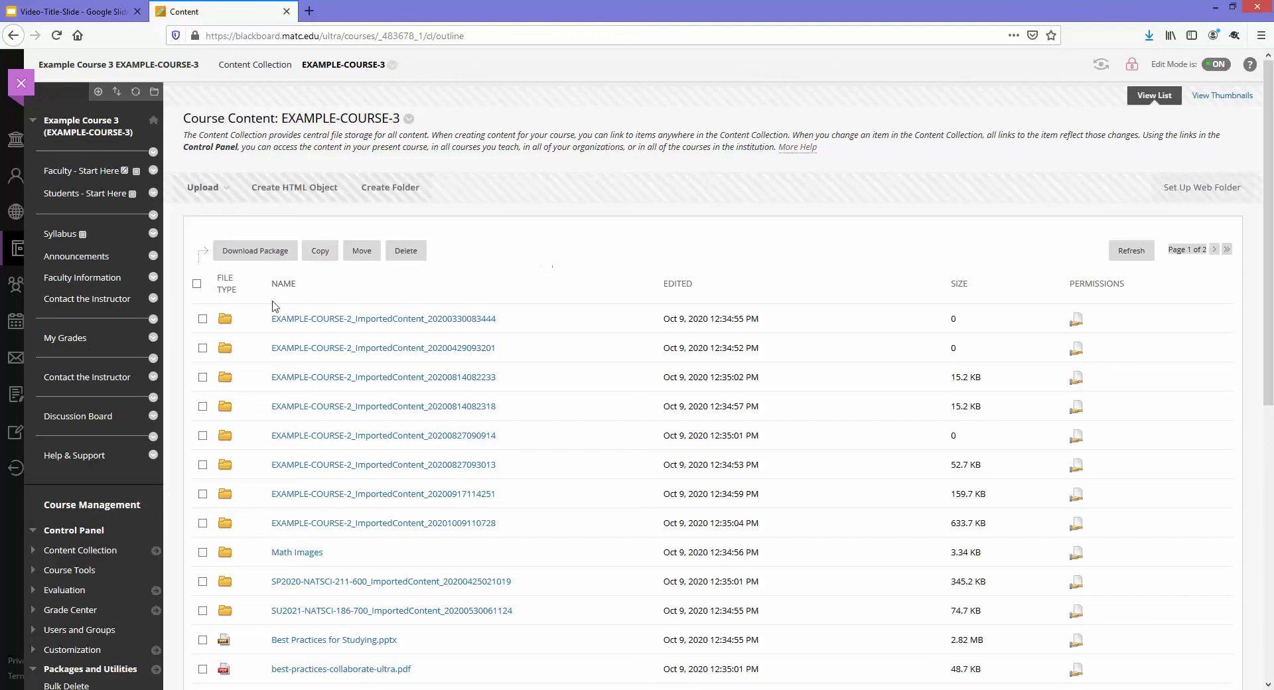
Permanently delete every item on the first page, including the linked folder, then select the remaining files
click(196, 285)
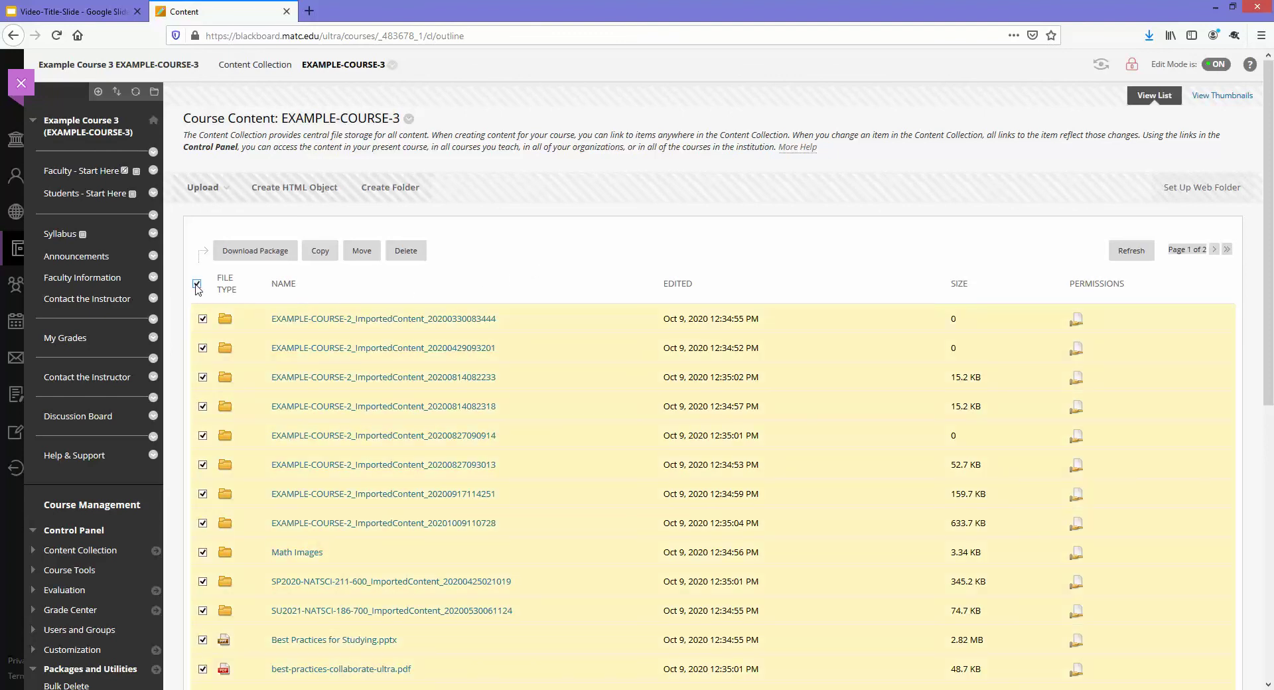
click(406, 253)
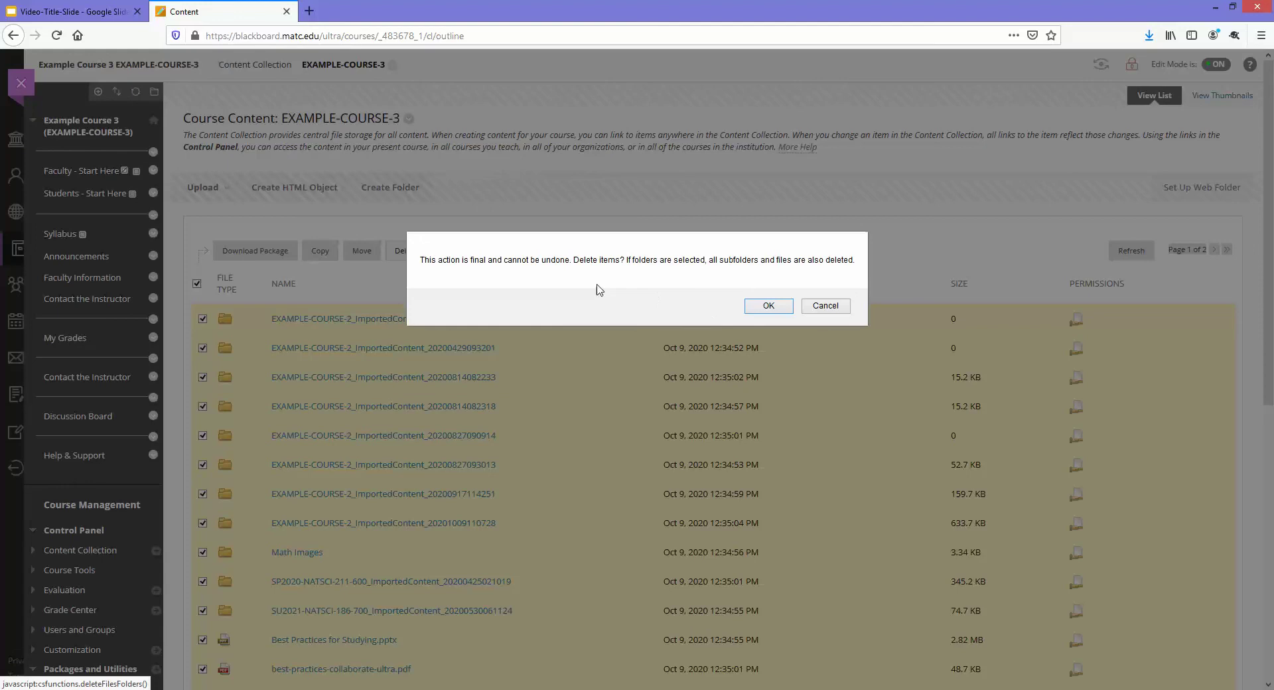
click(756, 310)
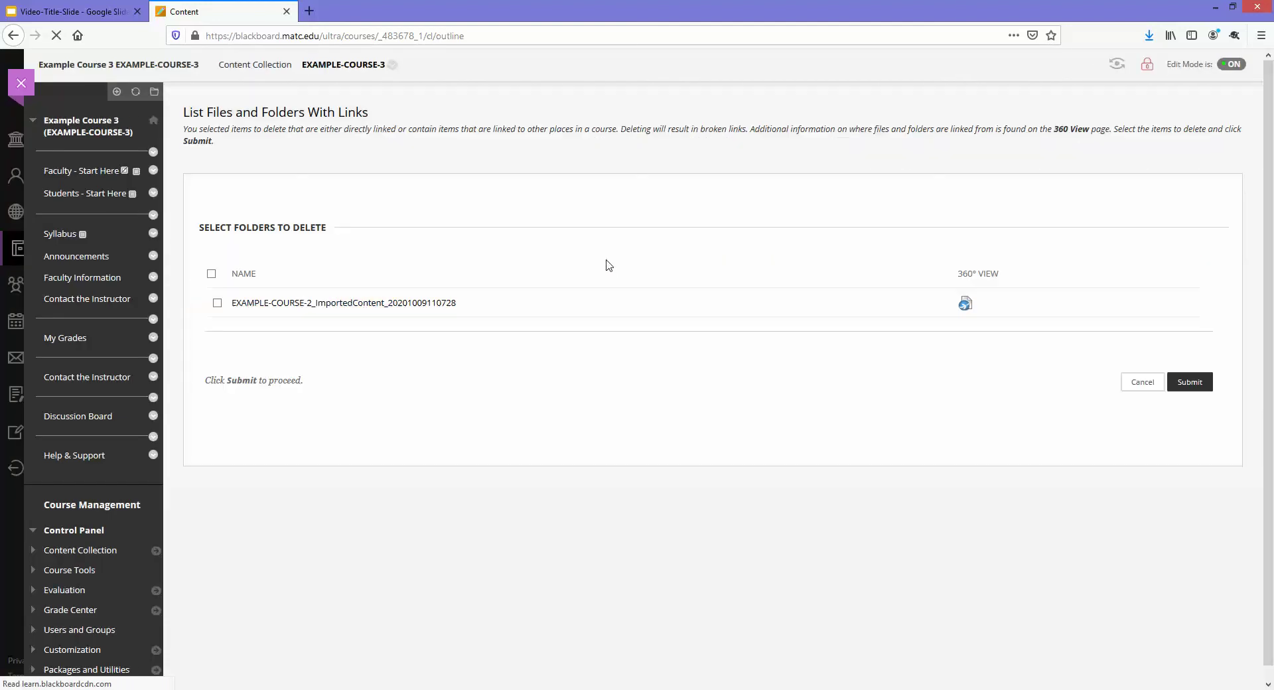
click(1194, 385)
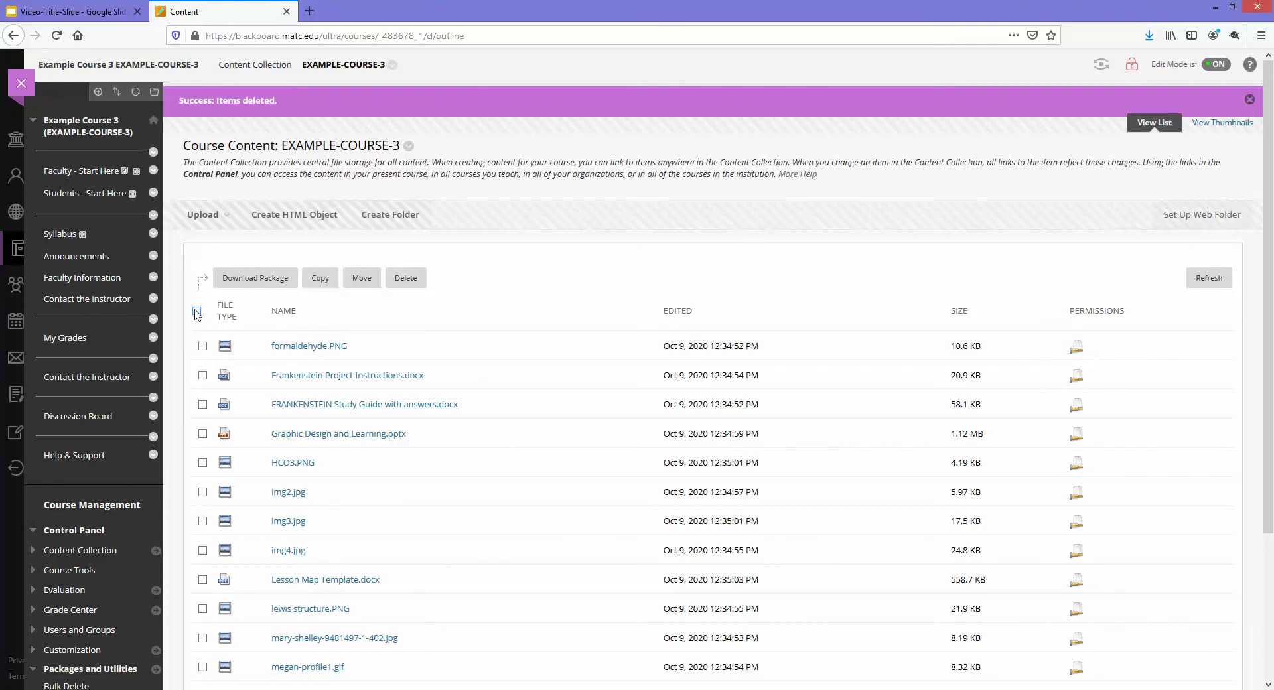
click(197, 311)
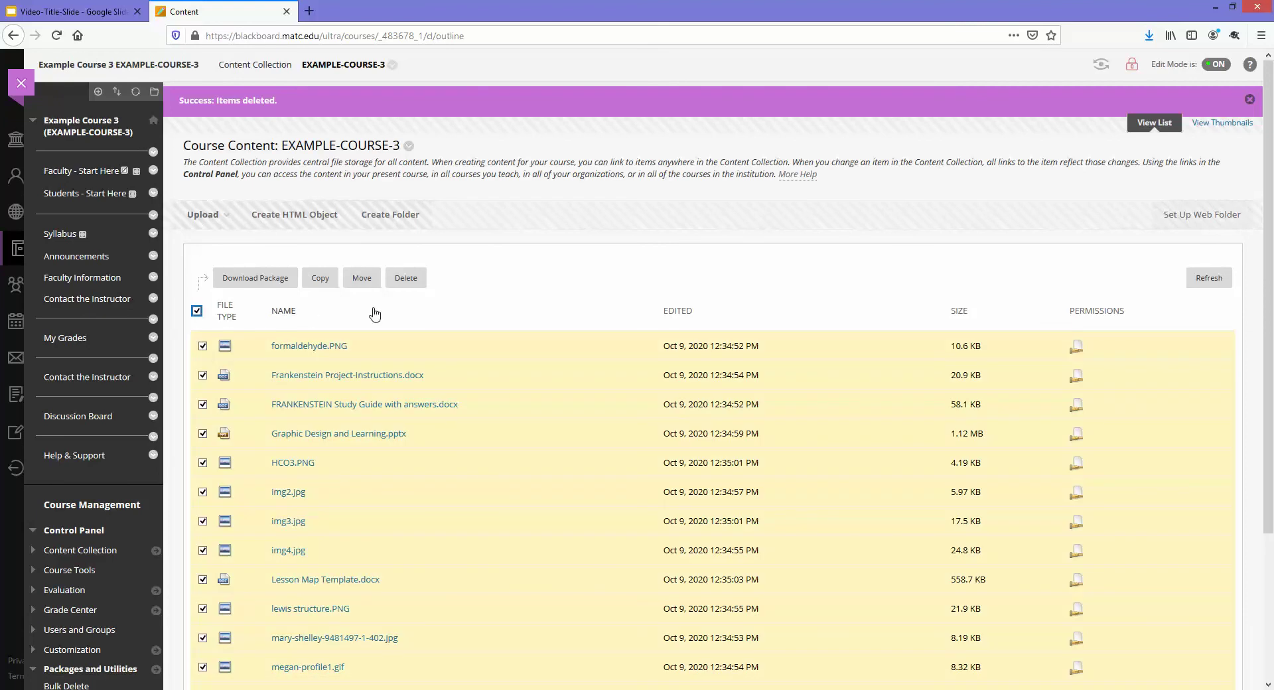
Delete the remaining files until the folder shows Folder Empty, then open the Syllabus page
click(406, 281)
click(731, 383)
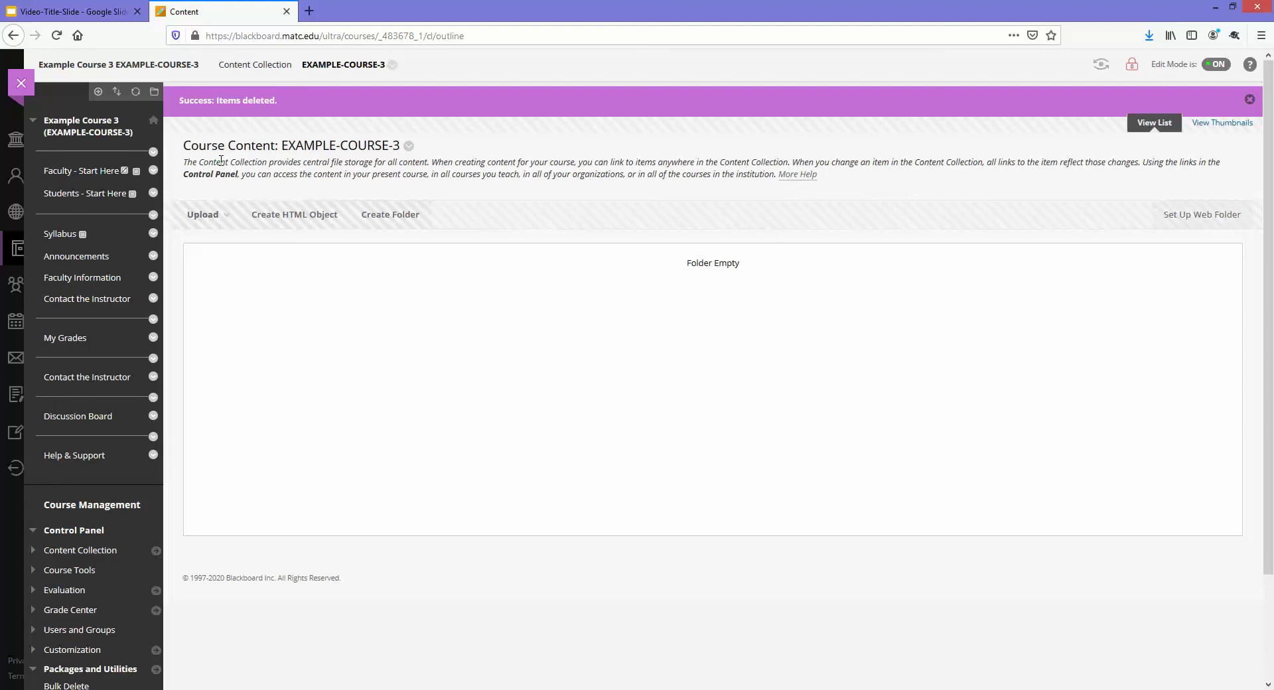
drag(691, 263, 793, 296)
click(68, 247)
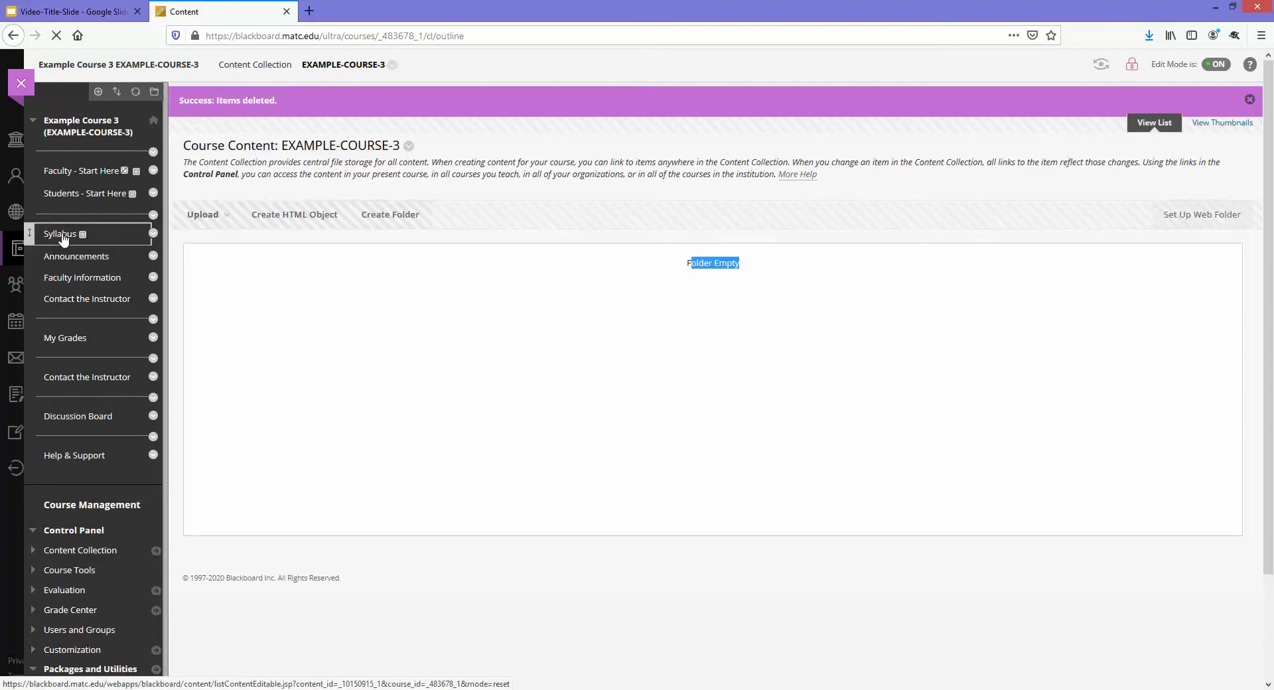